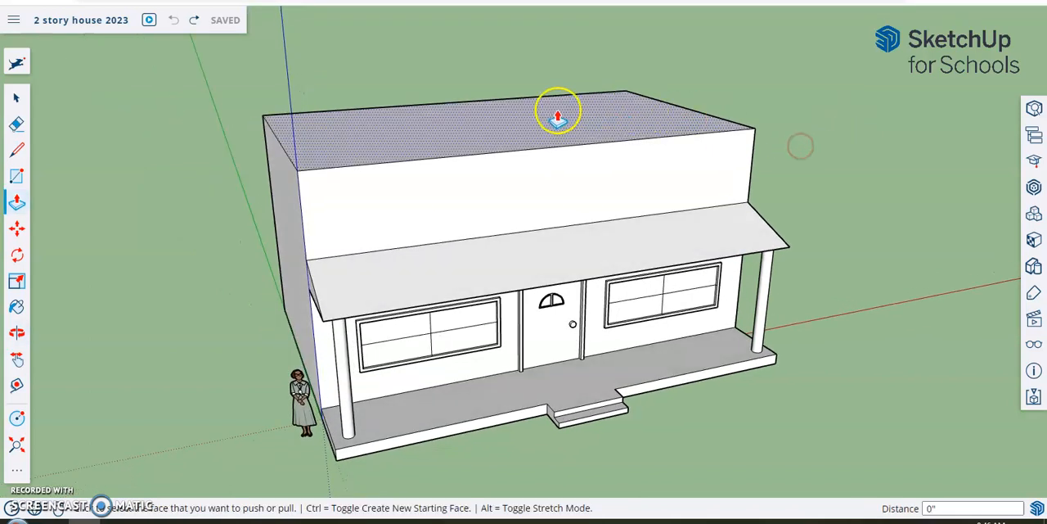
# - Push/Pull the flat top face of the house upward about 2' 1 7/8" to heighten the second story
pyautogui.moveTo(870, 240); pyautogui.dragTo(788, 180, button='middle')
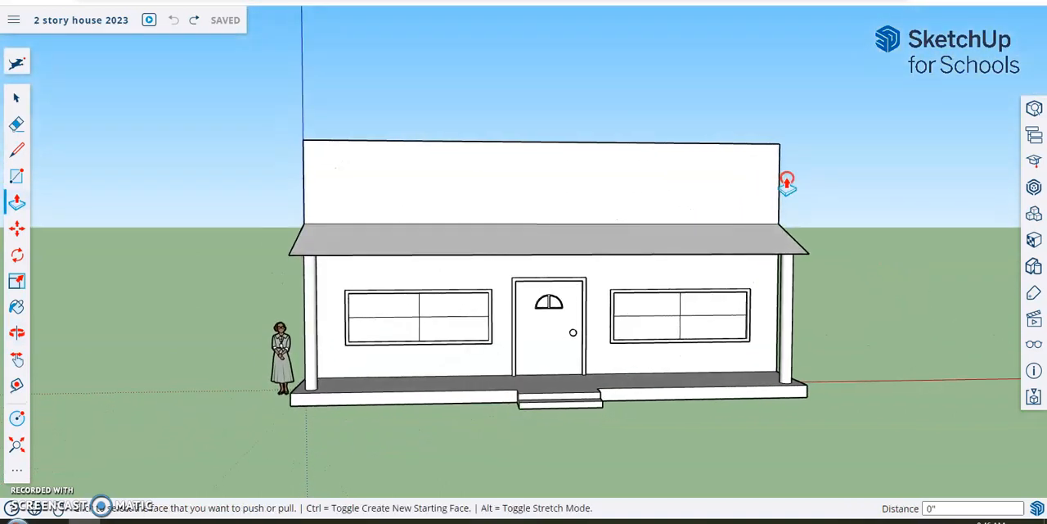
pyautogui.click(571, 305)
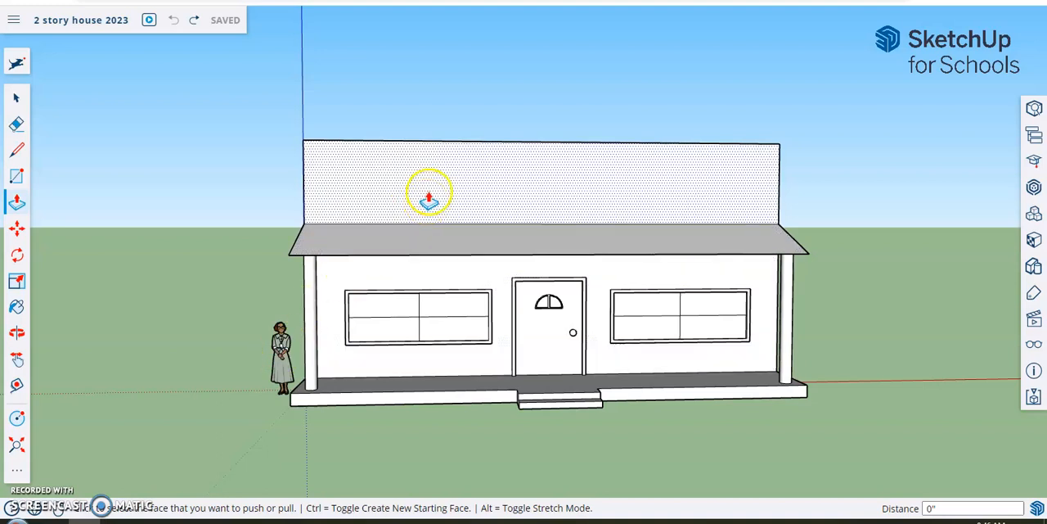
pyautogui.moveTo(448, 185); pyautogui.dragTo(494, 280, button='middle')
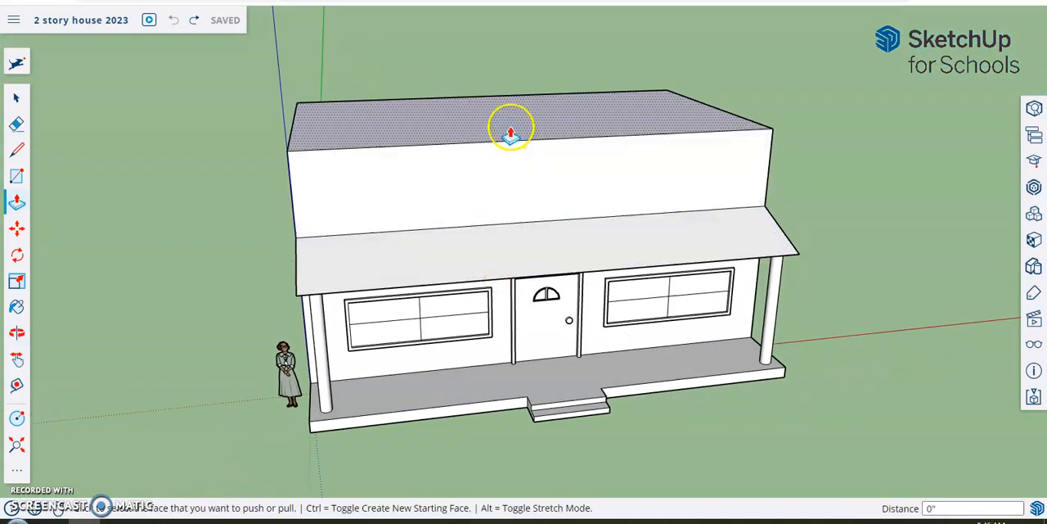
pyautogui.moveTo(510, 136); pyautogui.dragTo(512, 101)
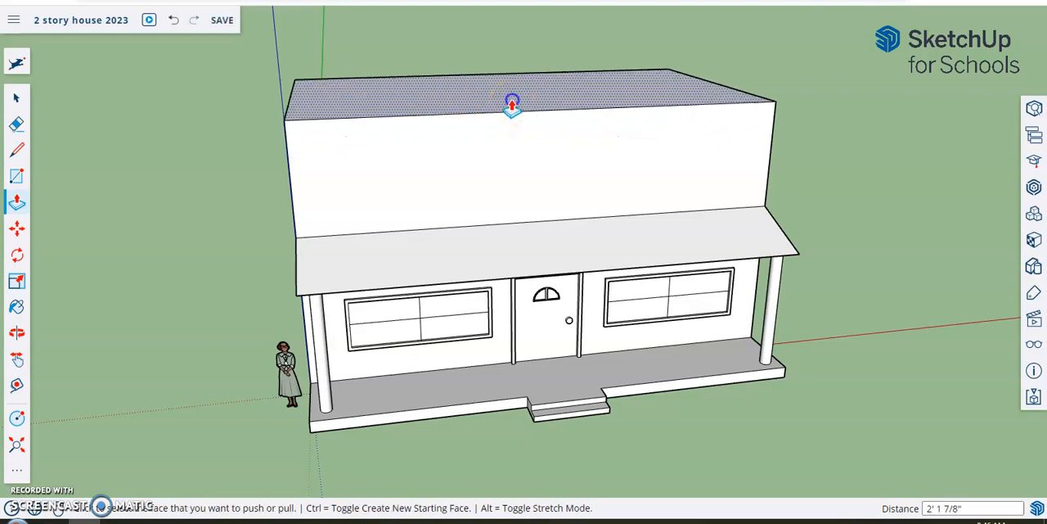
pyautogui.moveTo(876, 254); pyautogui.dragTo(798, 237, button='middle')
pyautogui.moveTo(257, 187); pyautogui.dragTo(444, 236, button='middle')
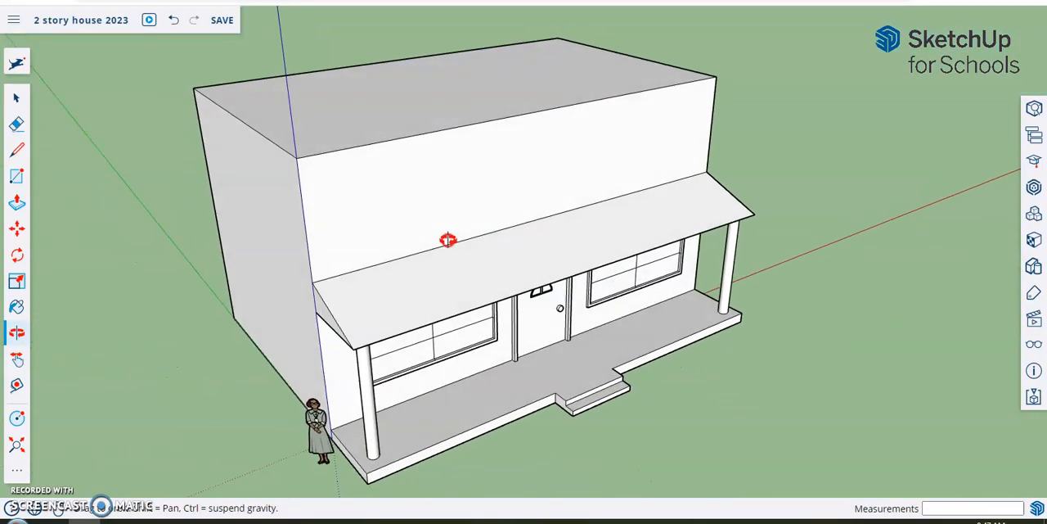
pyautogui.press('p')
pyautogui.click(436, 119)
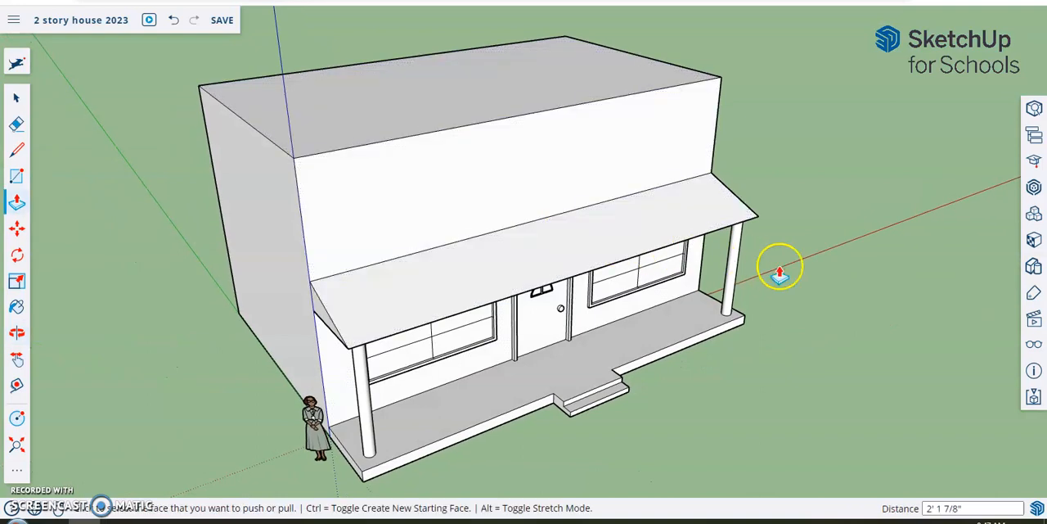
pyautogui.moveTo(837, 265); pyautogui.dragTo(673, 140, button='middle')
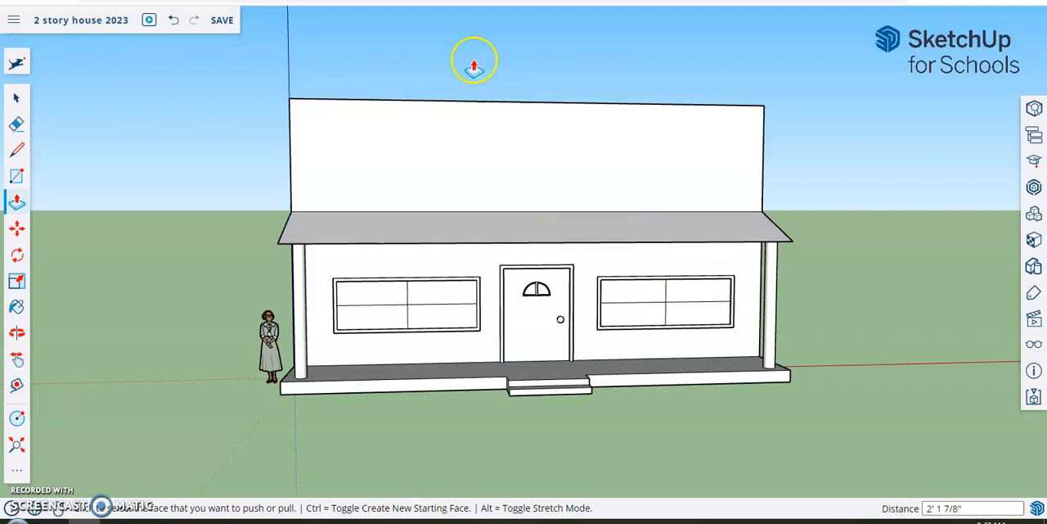
pyautogui.moveTo(409, 75); pyautogui.dragTo(445, 175, button='middle')
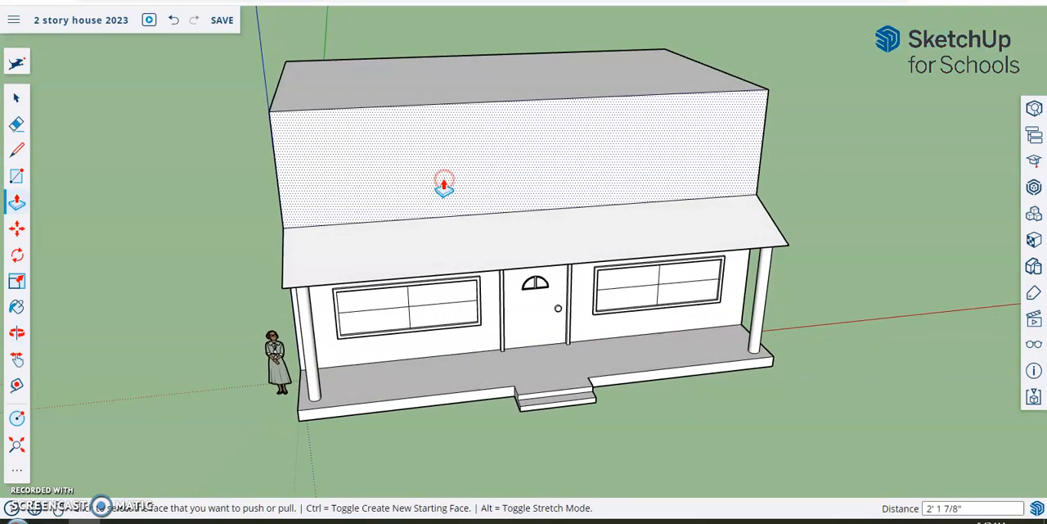
# - Draw a triangular gable above the end wall beside the figure, with two sloping lines about 12' 7" long meeting above the wall's midpoint
pyautogui.click(17, 149)
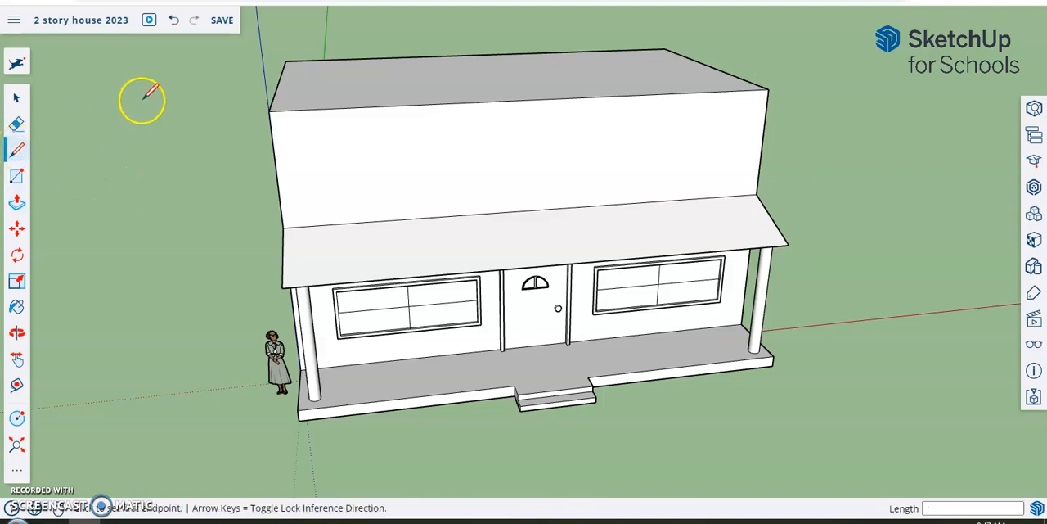
pyautogui.moveTo(210, 112)
pyautogui.mouseDown(button='middle')
pyautogui.moveTo(531, 119)
pyautogui.moveTo(680, 93)
pyautogui.mouseUp(button='middle')
pyautogui.moveTo(708, 164); pyautogui.dragTo(699, 140, button='middle')
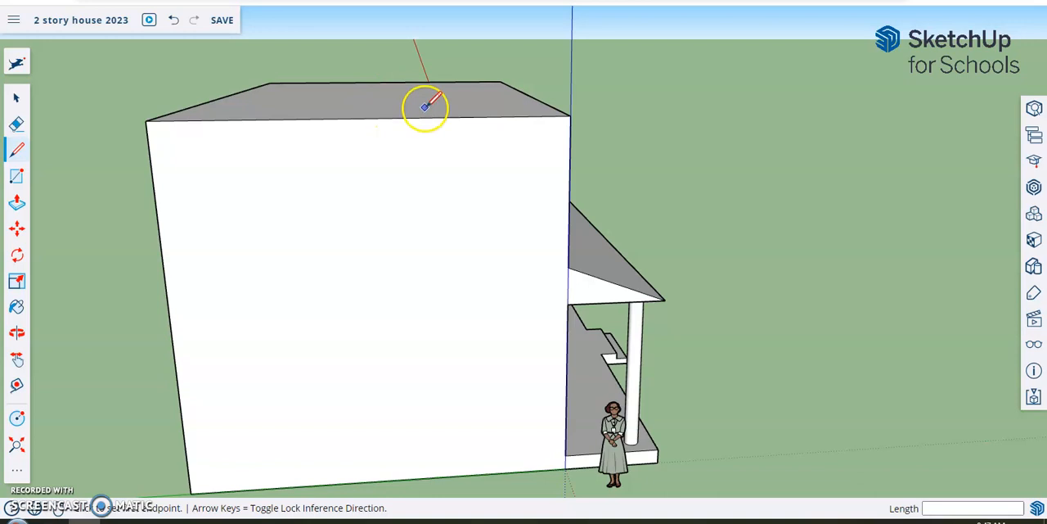
pyautogui.moveTo(427, 86)
pyautogui.mouseDown(button='middle')
pyautogui.moveTo(465, 138)
pyautogui.moveTo(756, 204)
pyautogui.moveTo(760, 194)
pyautogui.mouseUp(button='middle')
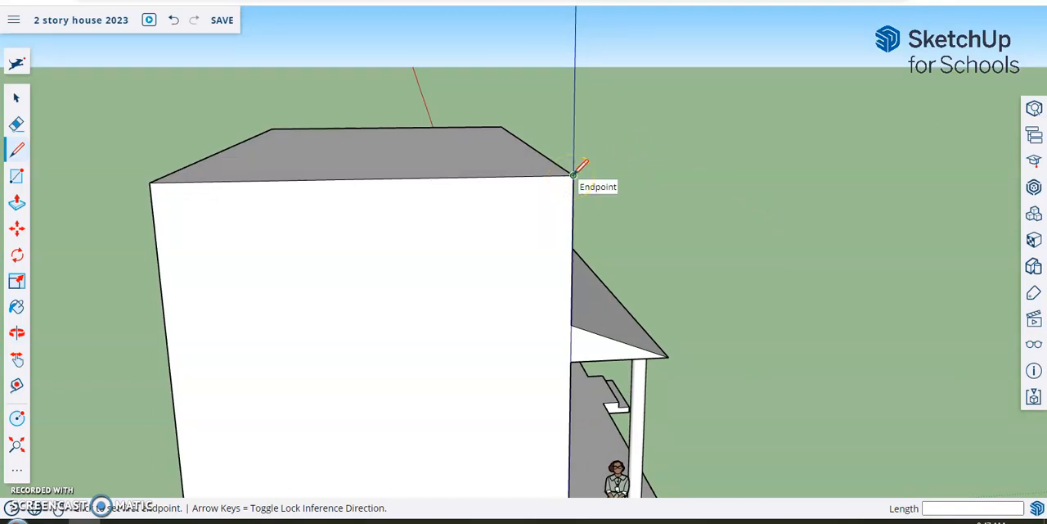
pyautogui.moveTo(574, 174); pyautogui.dragTo(704, 98)
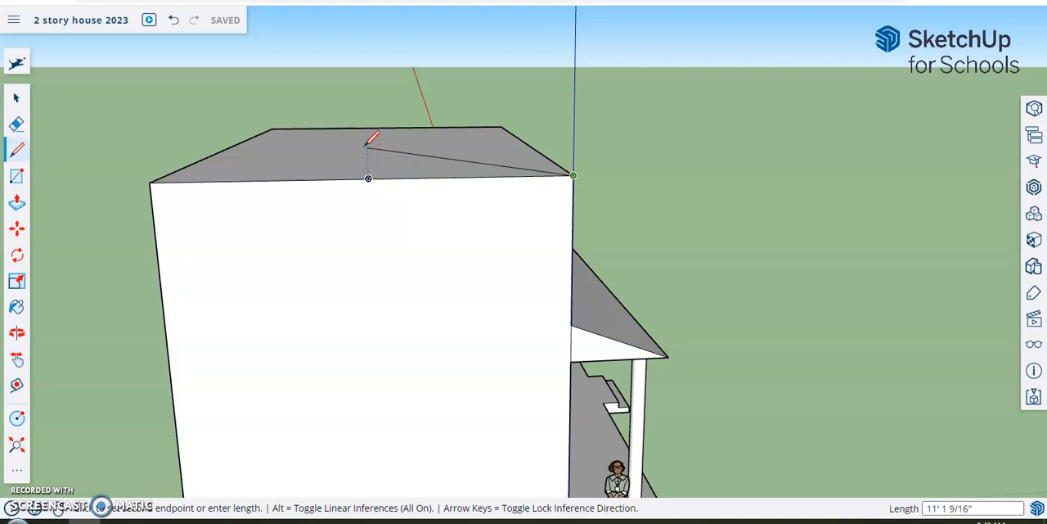
pyautogui.click(360, 117)
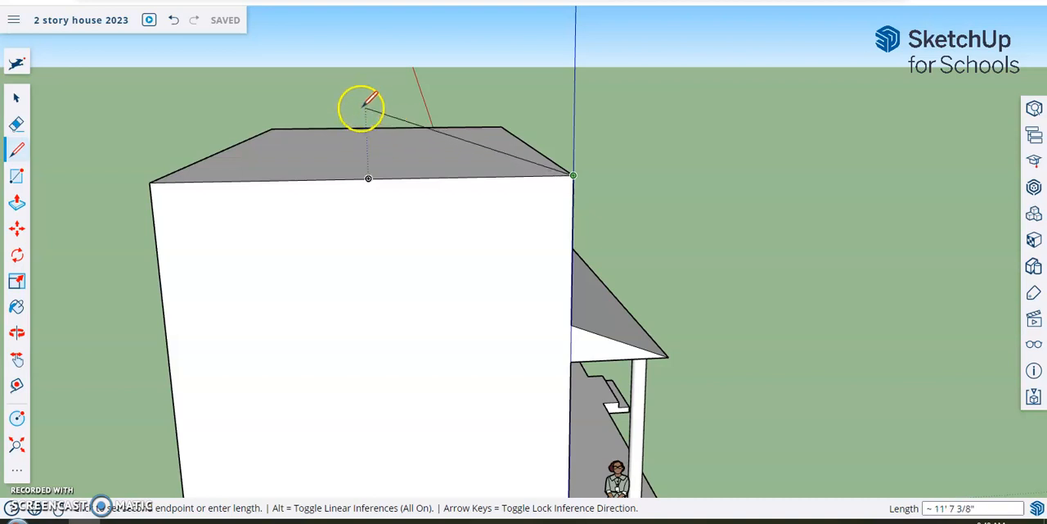
pyautogui.click(363, 59)
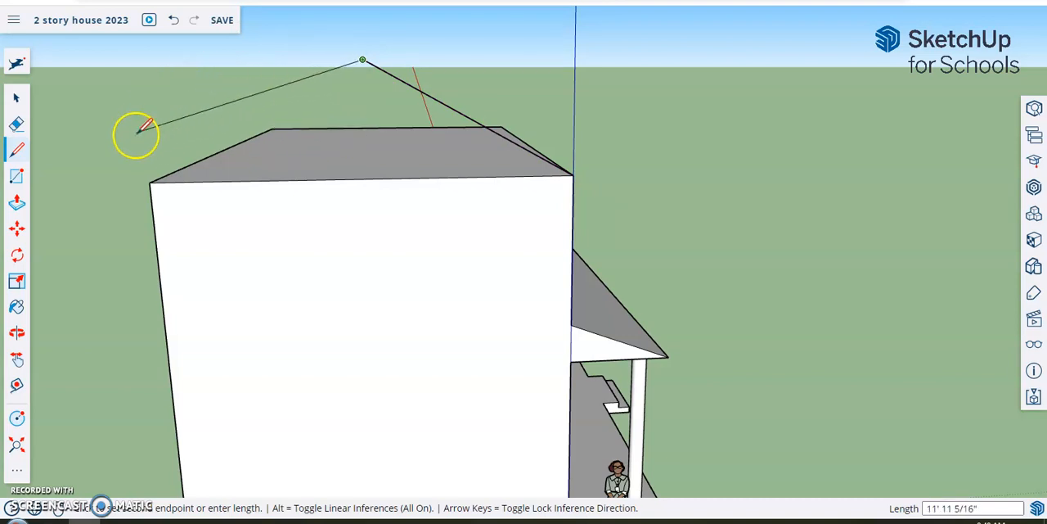
pyautogui.click(148, 183)
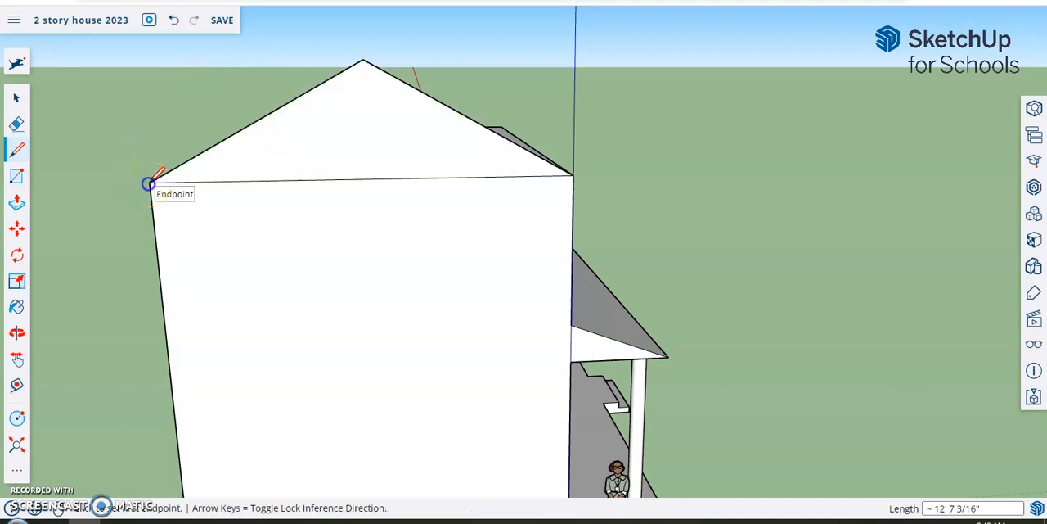
# - Push/Pull the triangular gable face 37' 5 1/2" across the house to the opposite end wall to form the roof
pyautogui.moveTo(832, 173)
pyautogui.mouseDown(button='middle')
pyautogui.moveTo(554, 206)
pyautogui.moveTo(262, 269)
pyautogui.moveTo(180, 247)
pyautogui.mouseUp(button='middle')
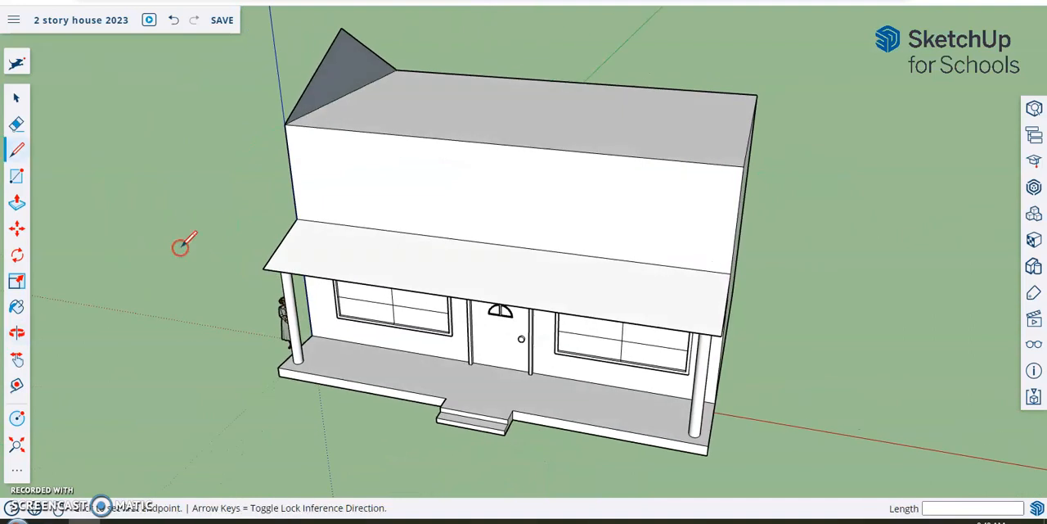
pyautogui.click(17, 203)
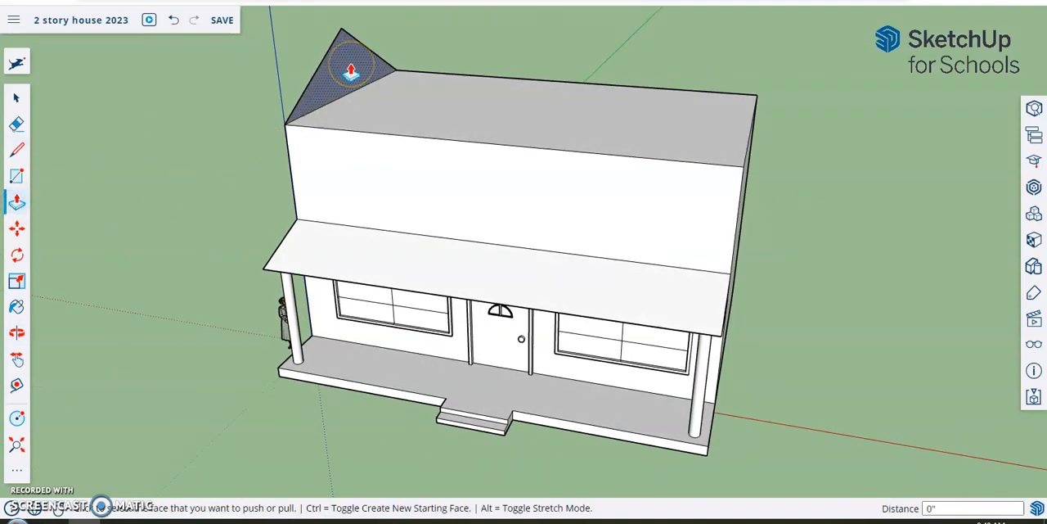
pyautogui.moveTo(350, 72); pyautogui.dragTo(740, 170)
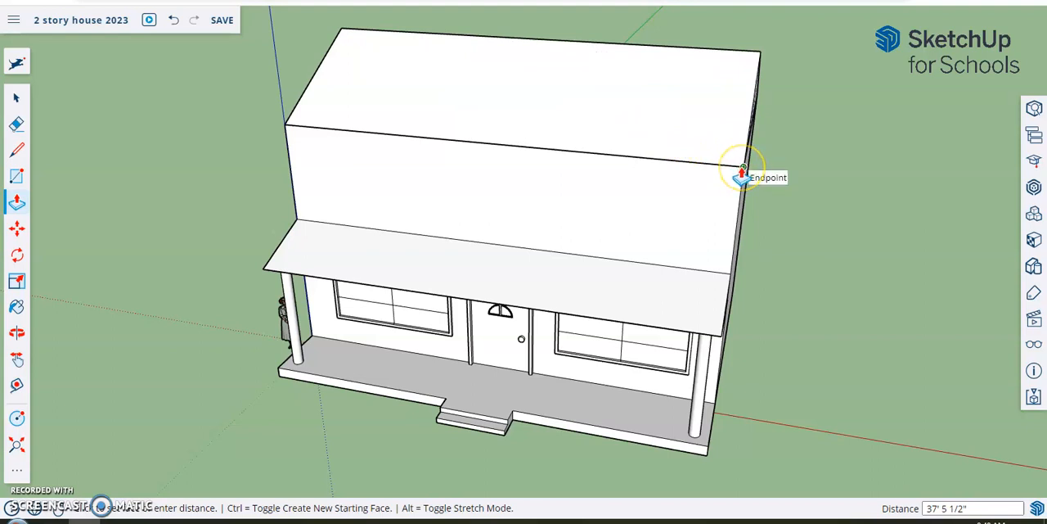
pyautogui.moveTo(743, 175)
pyautogui.mouseDown()
pyautogui.moveTo(776, 162)
pyautogui.moveTo(741, 172)
pyautogui.mouseUp()
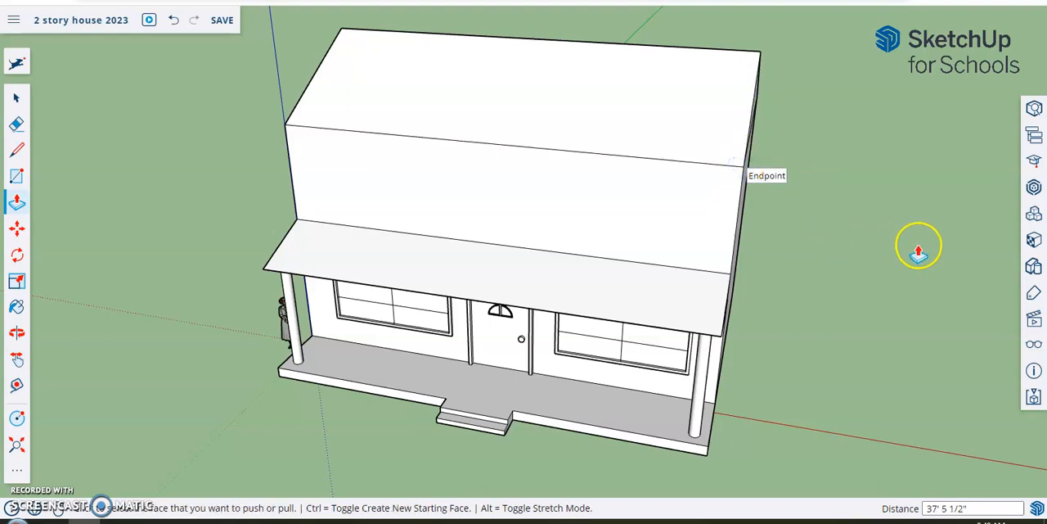
# - On the opposite gable, draw two inset lines about 11' long following the roof slopes, and erase the horizontal edge between them
pyautogui.moveTo(927, 250); pyautogui.dragTo(580, 227, button='middle')
pyautogui.press('p')
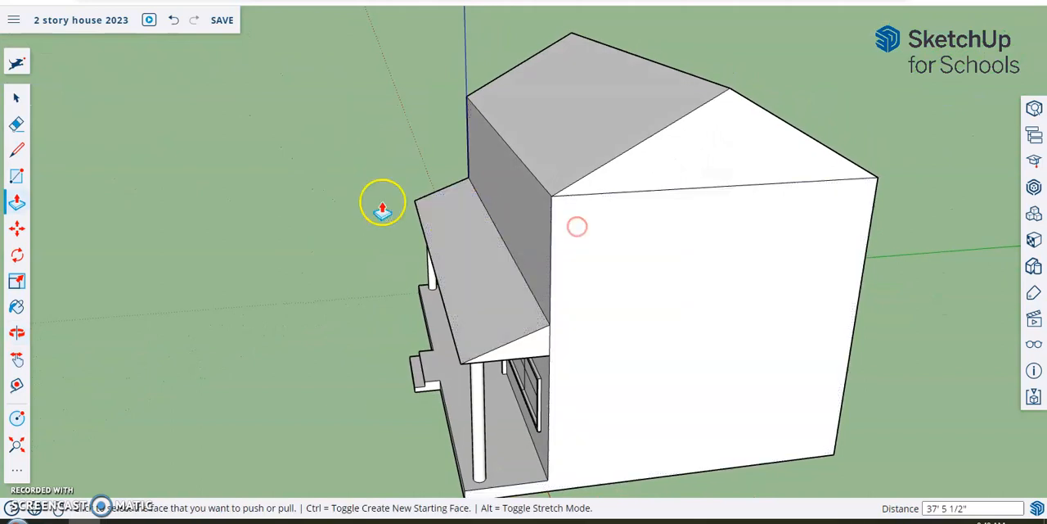
pyautogui.click(18, 151)
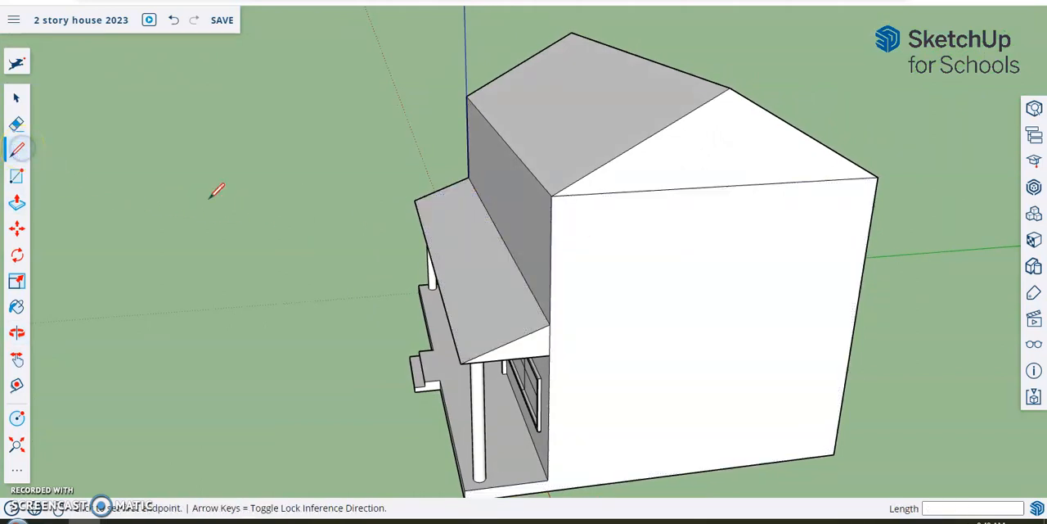
pyautogui.moveTo(938, 276); pyautogui.dragTo(872, 250, button='middle')
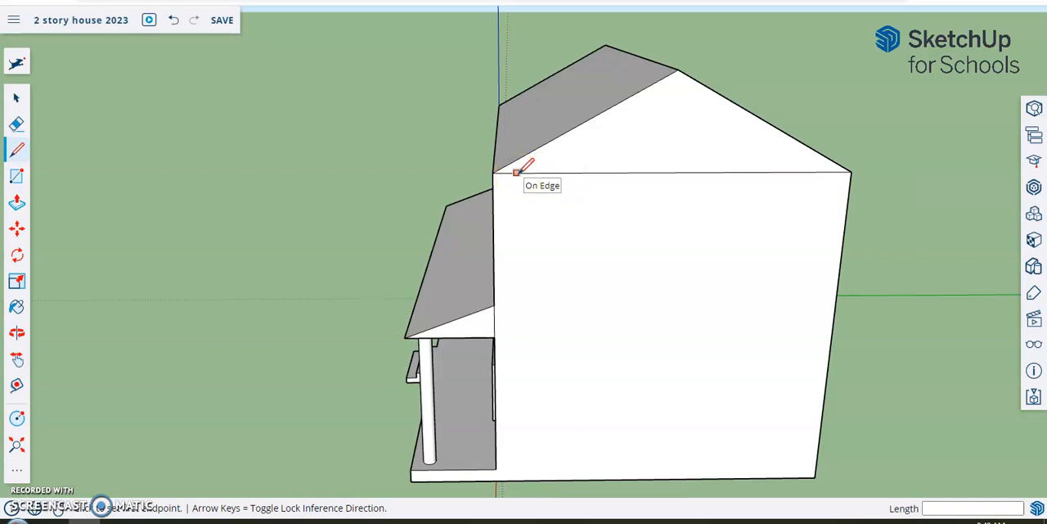
pyautogui.click(514, 172)
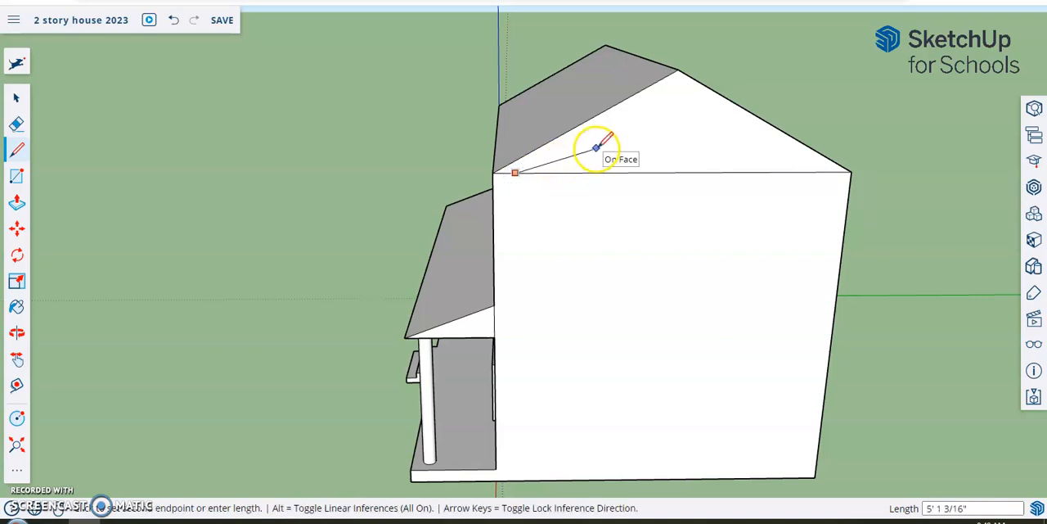
pyautogui.click(678, 85)
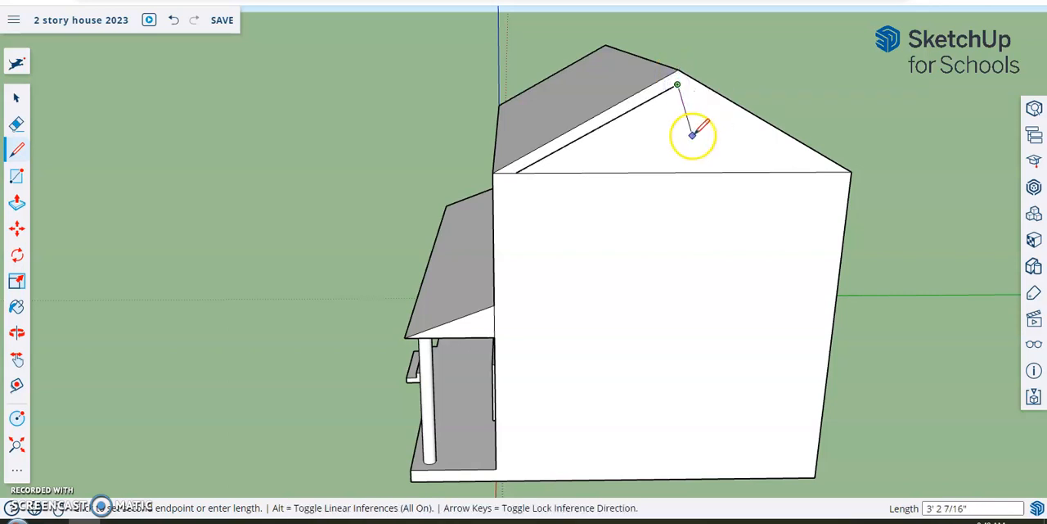
pyautogui.click(833, 172)
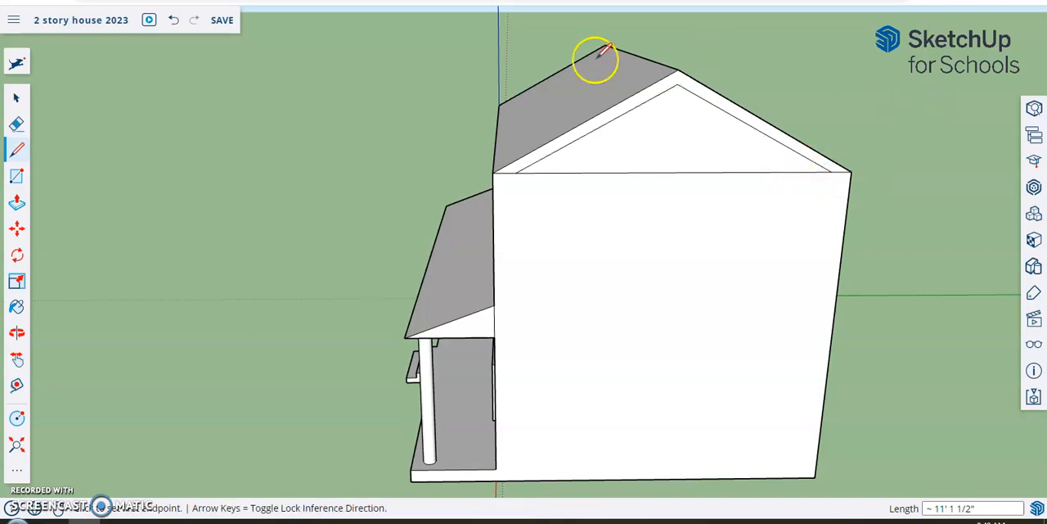
pyautogui.click(18, 125)
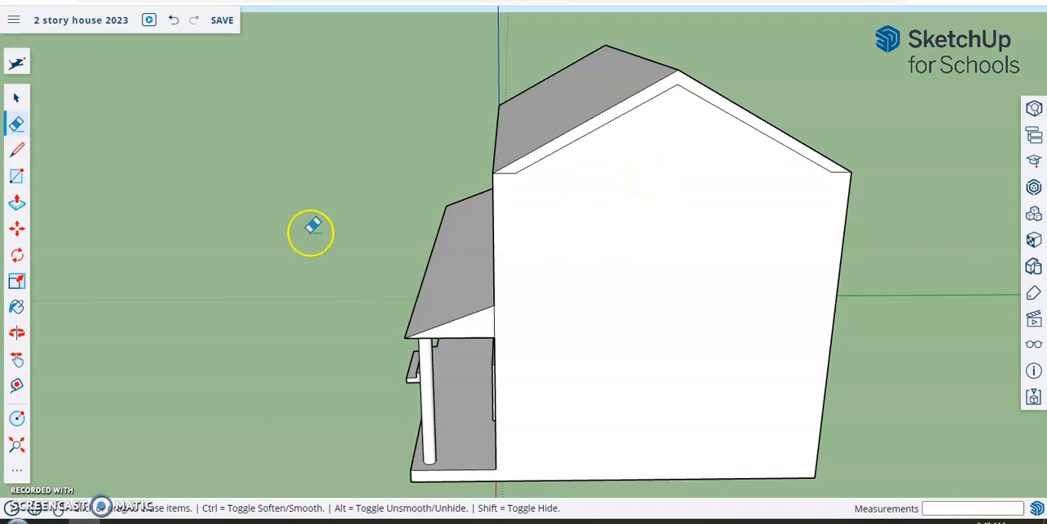
# - Push/Pull the narrow roof strip on that gable outward about 8 7/8" to form a roof overhang
pyautogui.moveTo(257, 194); pyautogui.dragTo(319, 190, button='middle')
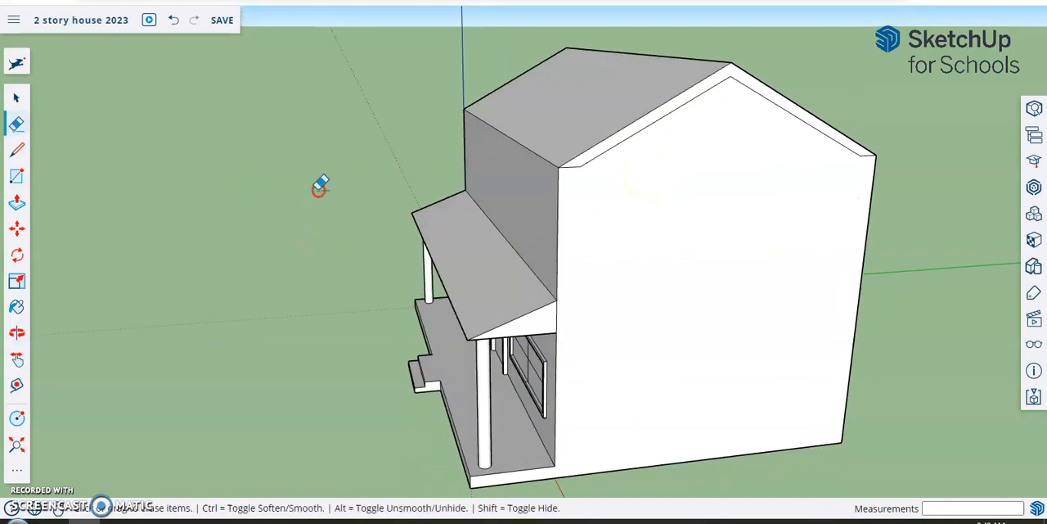
pyautogui.click(16, 205)
pyautogui.moveTo(384, 133); pyautogui.dragTo(472, 146, button='middle')
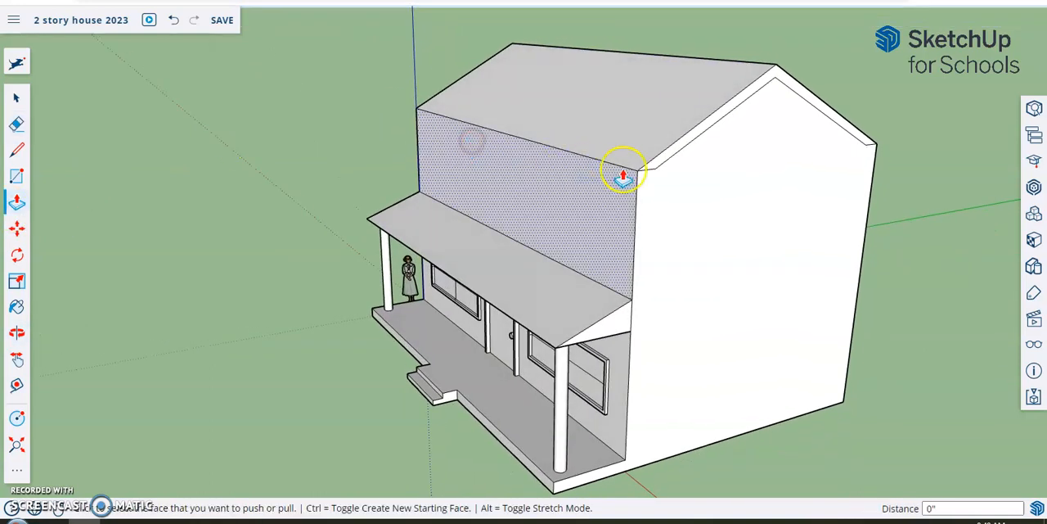
pyautogui.click(669, 164)
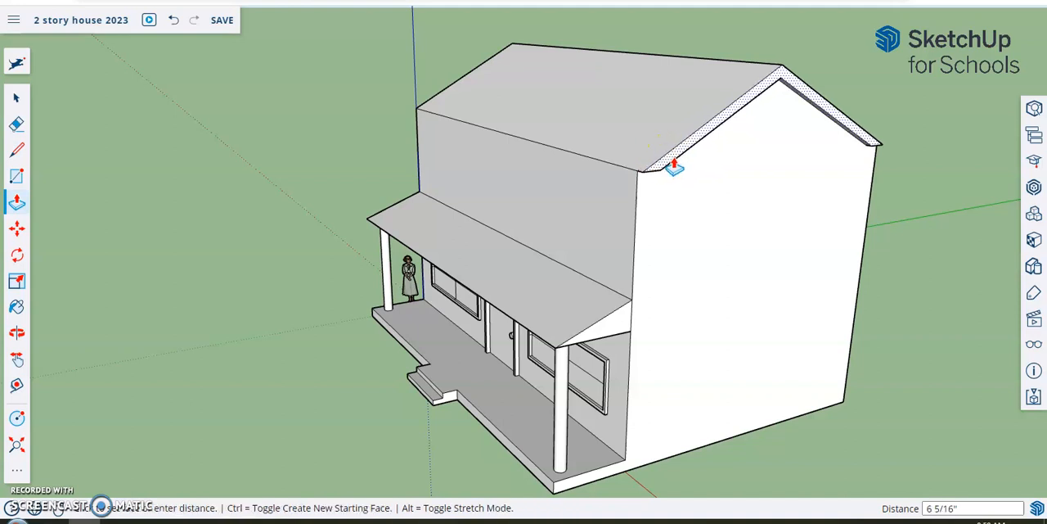
pyautogui.click(676, 169)
pyautogui.moveTo(257, 210); pyautogui.dragTo(380, 214, button='middle')
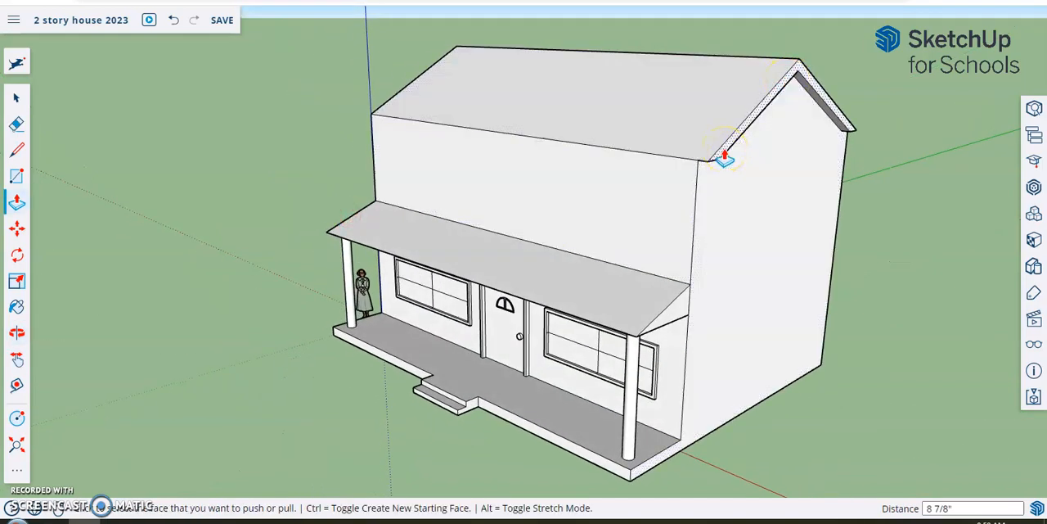
pyautogui.moveTo(269, 173); pyautogui.dragTo(416, 130, button='middle')
pyautogui.press('p')
pyautogui.click(739, 110)
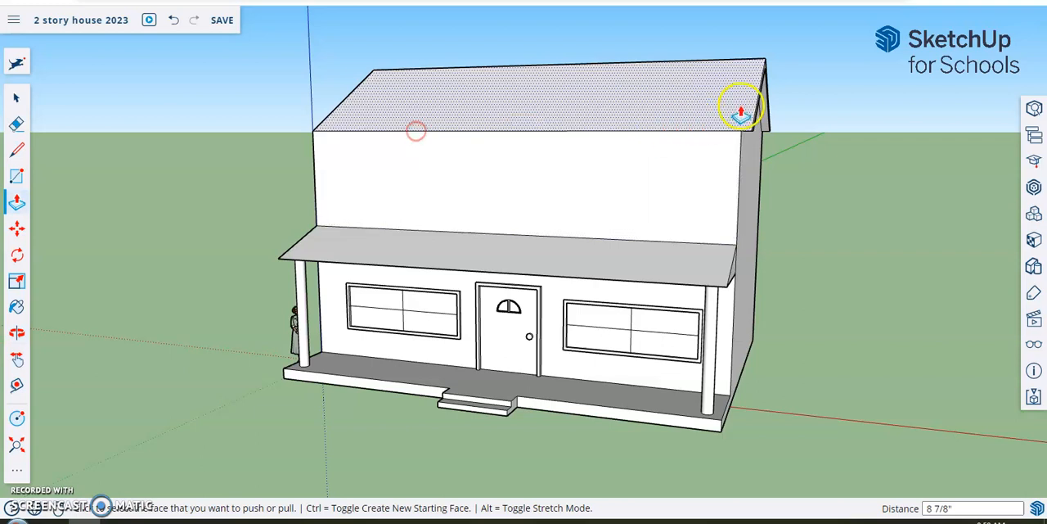
pyautogui.click(750, 119)
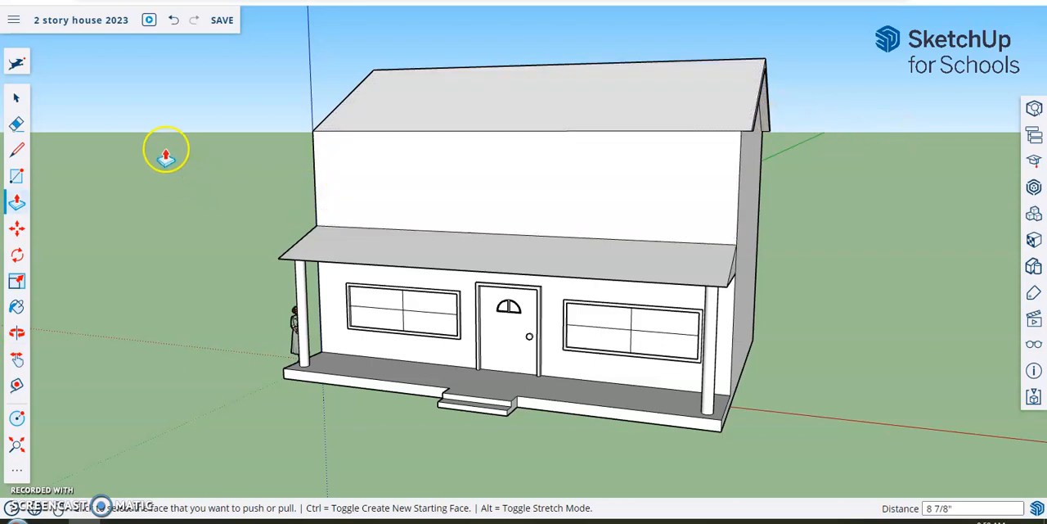
# - On the gable beside the figure, draw two inset lines about 11' long following the roof slopes, and erase the horizontal edge between them
pyautogui.press('o')
pyautogui.moveTo(175, 150); pyautogui.dragTo(654, 183)
pyautogui.press('p')
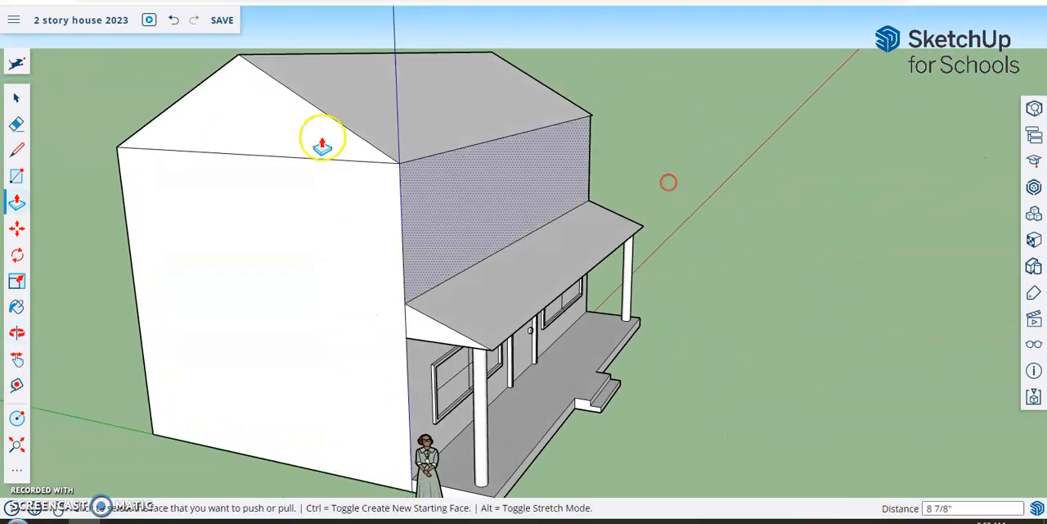
pyautogui.click(17, 152)
pyautogui.press('o')
pyautogui.moveTo(129, 175); pyautogui.dragTo(259, 200)
pyautogui.press('l')
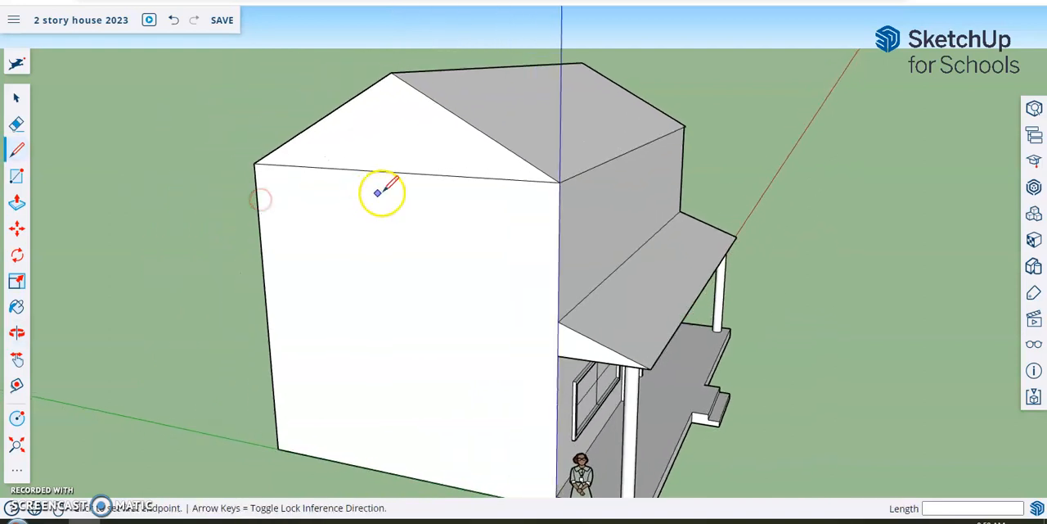
pyautogui.click(537, 181)
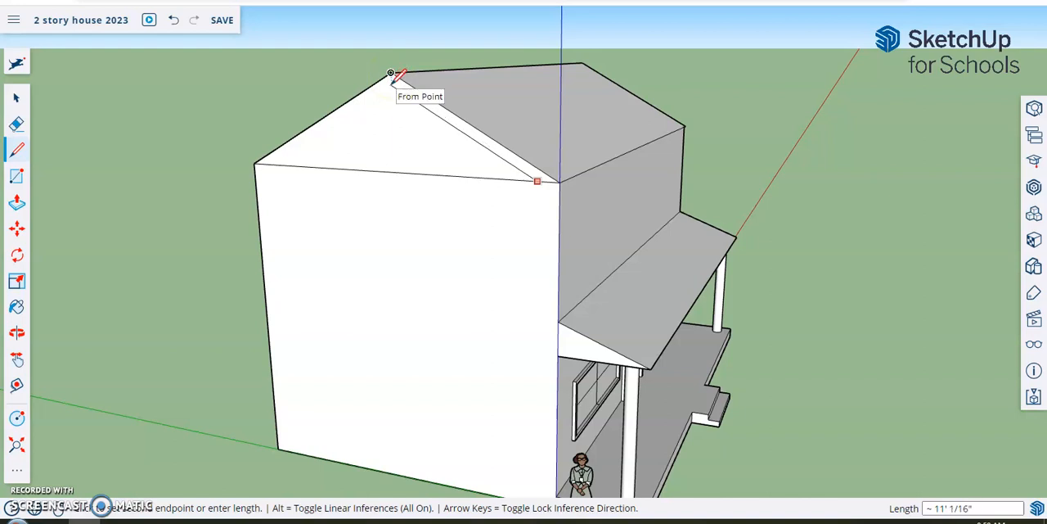
pyautogui.moveTo(392, 74); pyautogui.dragTo(275, 164)
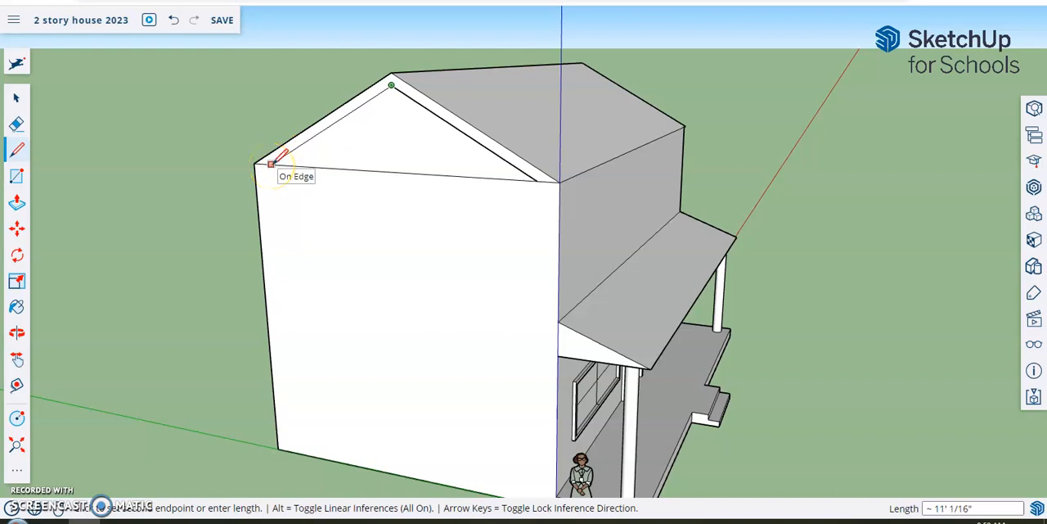
pyautogui.click(272, 163)
pyautogui.moveTo(122, 276)
pyautogui.mouseDown(button='middle')
pyautogui.moveTo(161, 243)
pyautogui.moveTo(278, 229)
pyautogui.moveTo(372, 240)
pyautogui.moveTo(327, 241)
pyautogui.mouseUp(button='middle')
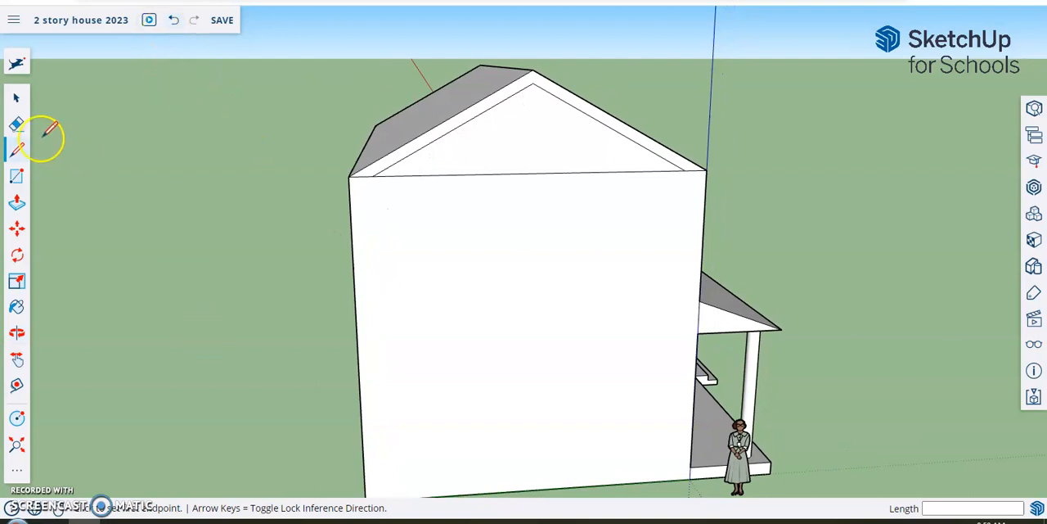
pyautogui.click(17, 124)
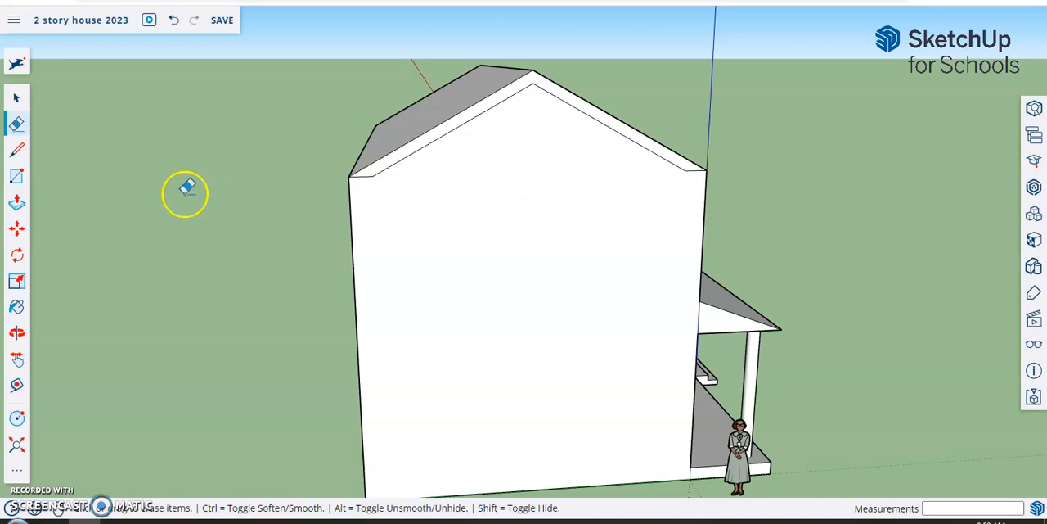
# - Push/Pull the narrow roof strip on the gable beside the figure outward about 7 11/16" to form an overhang
pyautogui.click(17, 202)
pyautogui.moveTo(869, 257); pyautogui.dragTo(710, 275, button='middle')
pyautogui.click(469, 185)
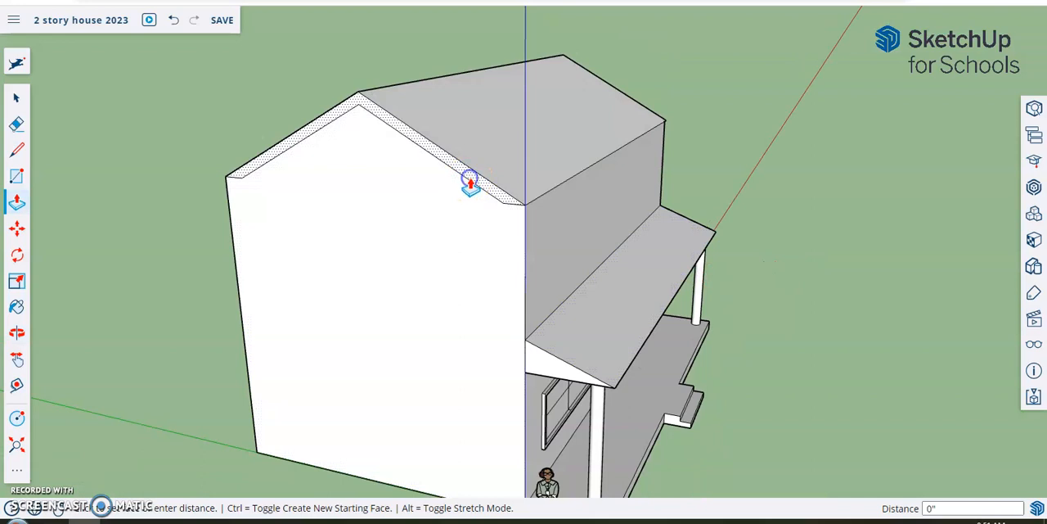
pyautogui.click(467, 185)
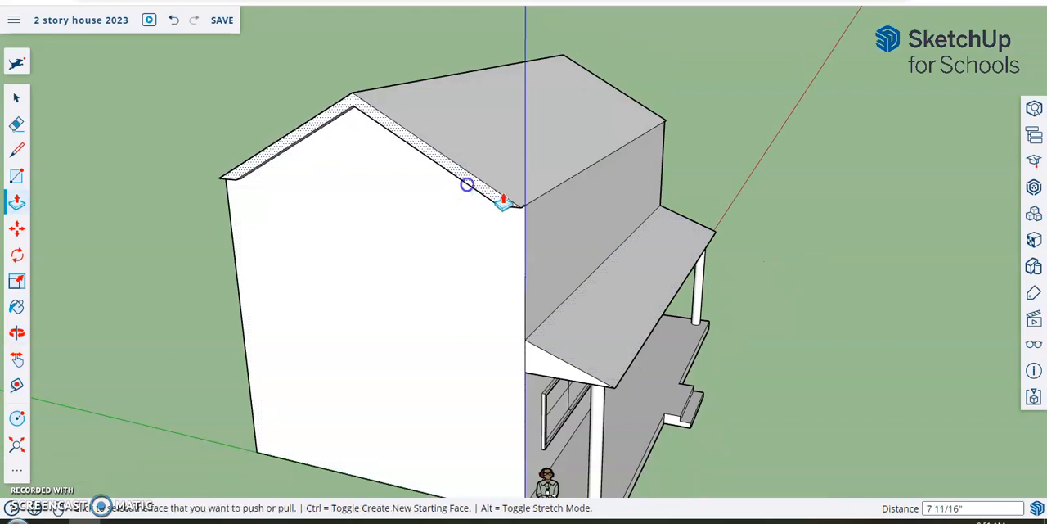
# - Extend the roof overhang above the figure's end wall outward by about another 1 3/16" with Push/Pull
pyautogui.moveTo(944, 261); pyautogui.dragTo(797, 226, button='middle')
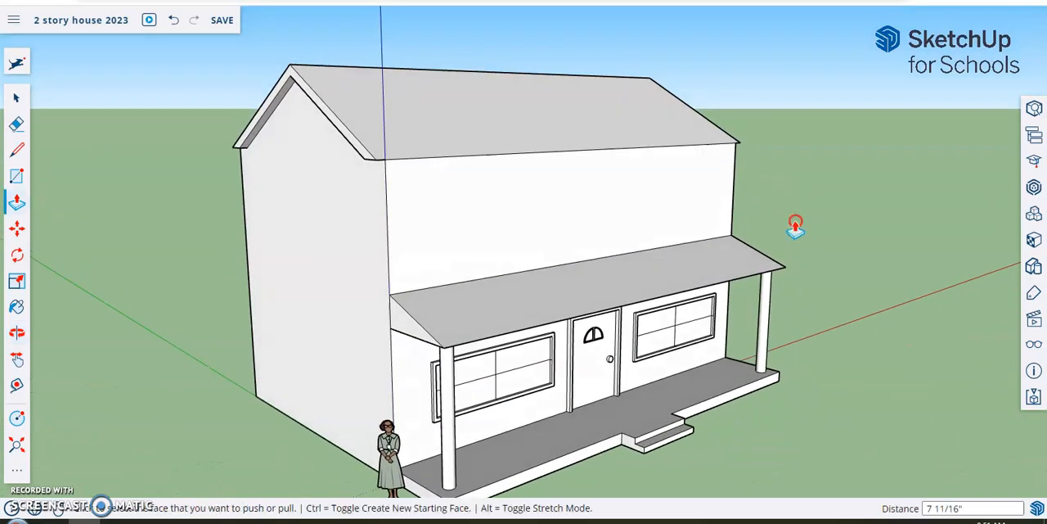
pyautogui.click(347, 149)
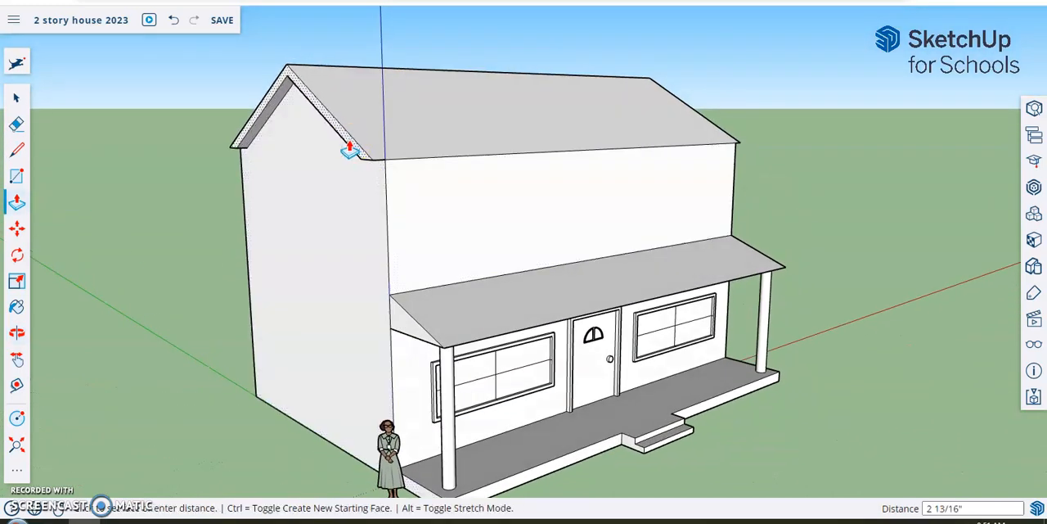
pyautogui.click(352, 146)
pyautogui.moveTo(919, 232); pyautogui.dragTo(781, 283, button='middle')
pyautogui.scroll(-2, 190, 266)
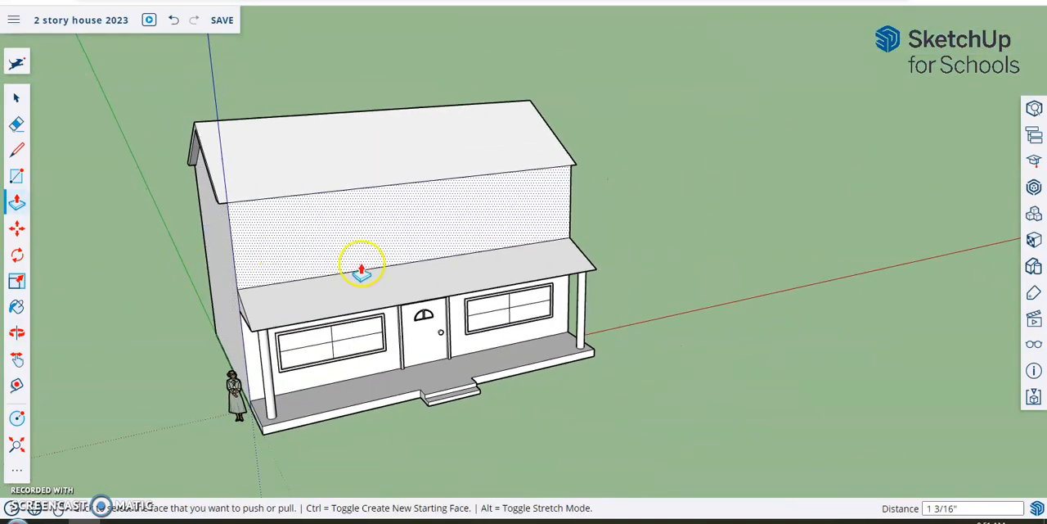